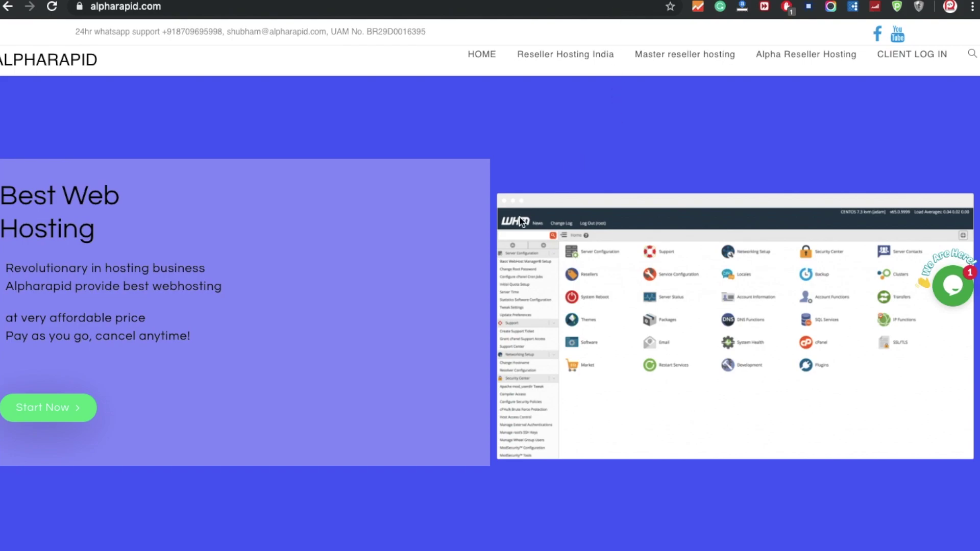
Step: Scroll past Domain Registration to the Standard ₹99, Pro ₹399 and Turbo ₹999 yearly plans
scroll(521, 221, down, 3)
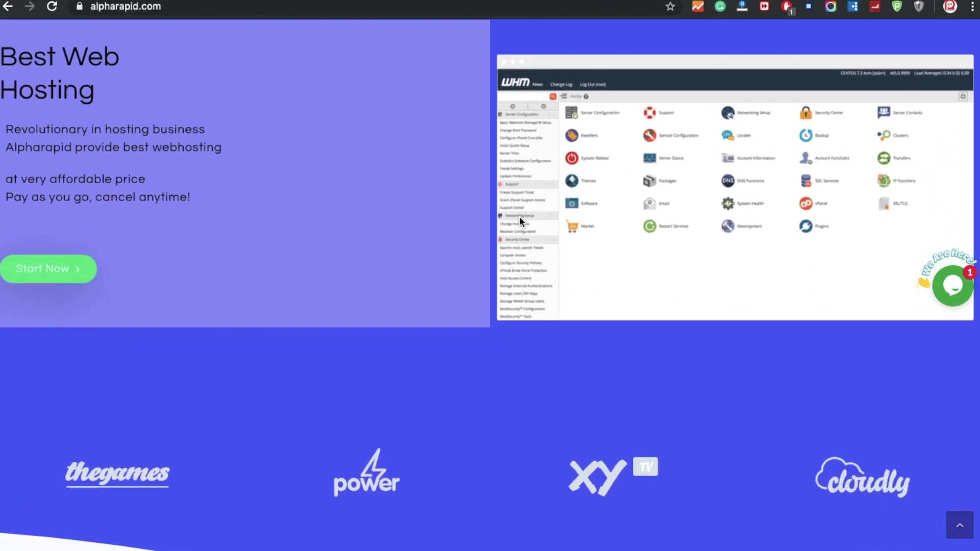
scroll(520, 219, down, 5)
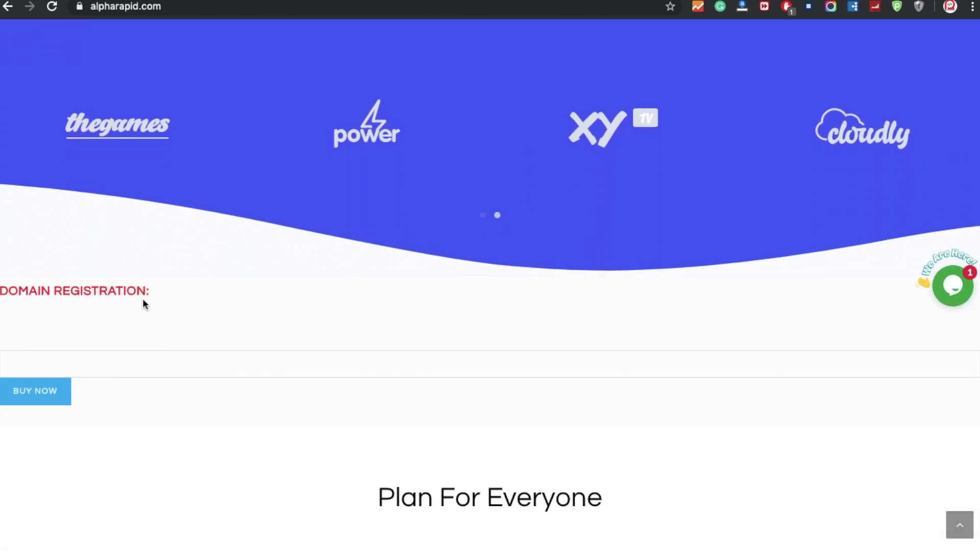
triple_click(77, 288)
click(116, 367)
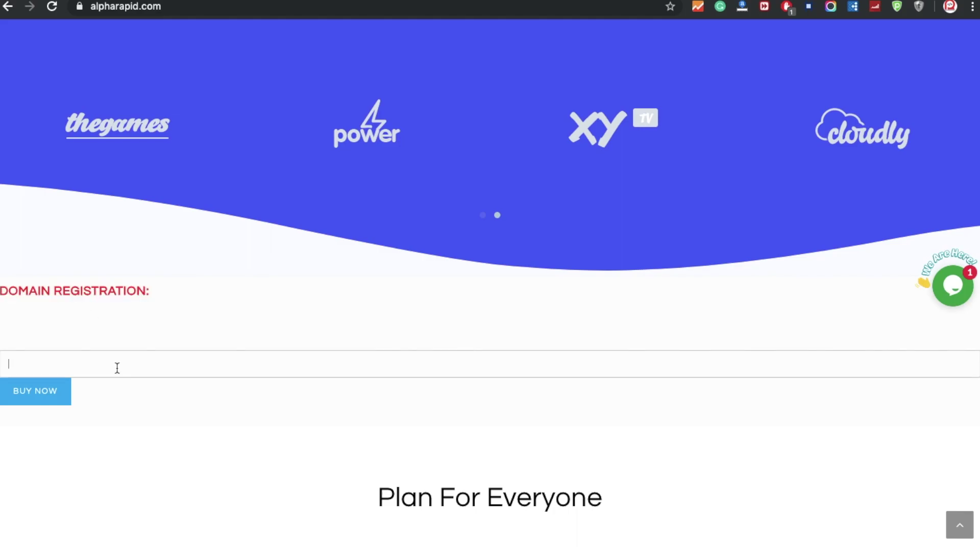
scroll(292, 453, down, 2)
scroll(290, 447, down, 6)
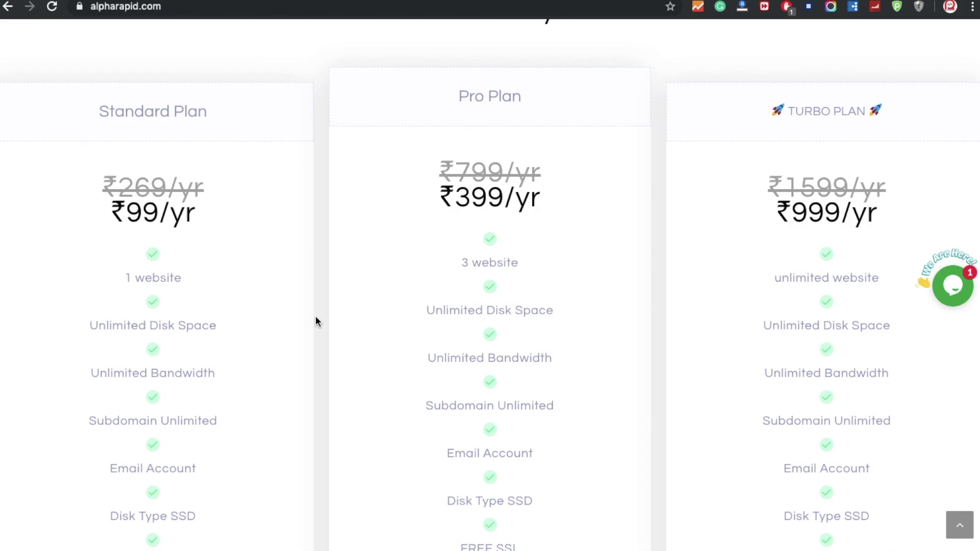
double_click(156, 278)
scroll(177, 335, down, 2)
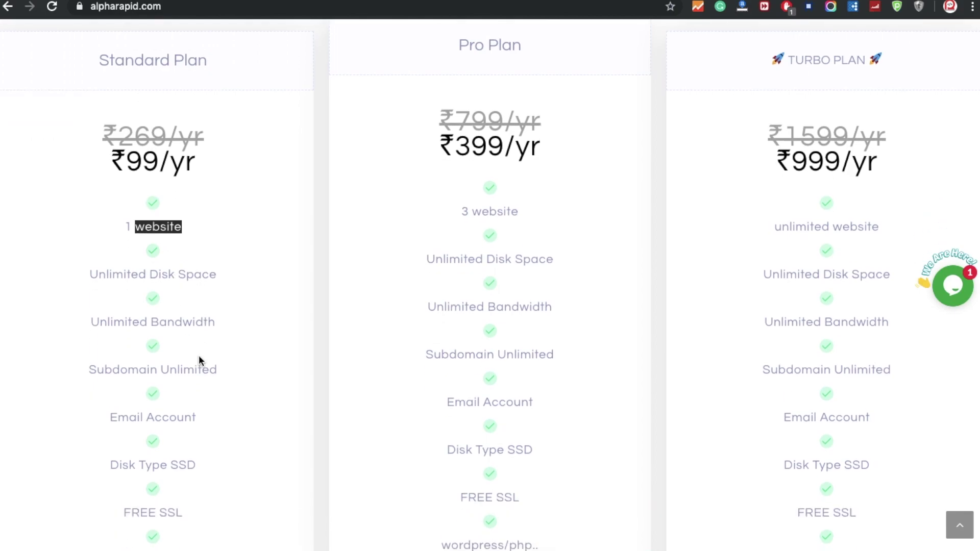
scroll(195, 434, down, 2)
scroll(196, 434, up, 3)
scroll(446, 277, up, 1)
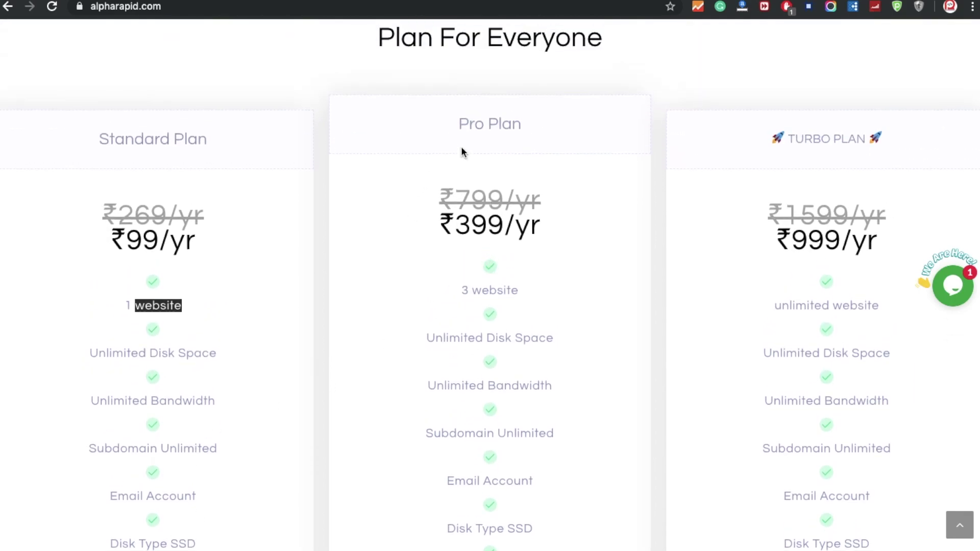
triple_click(499, 225)
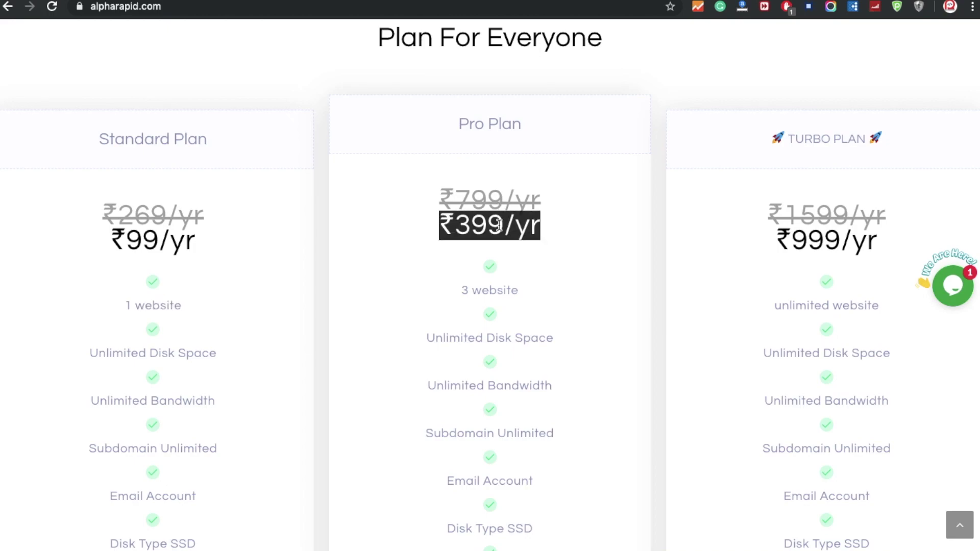
double_click(837, 246)
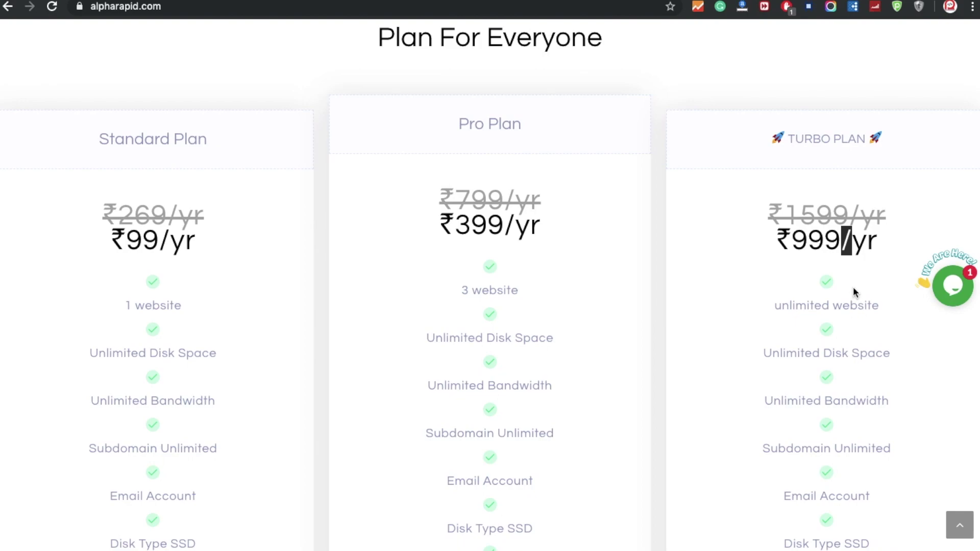
triple_click(837, 245)
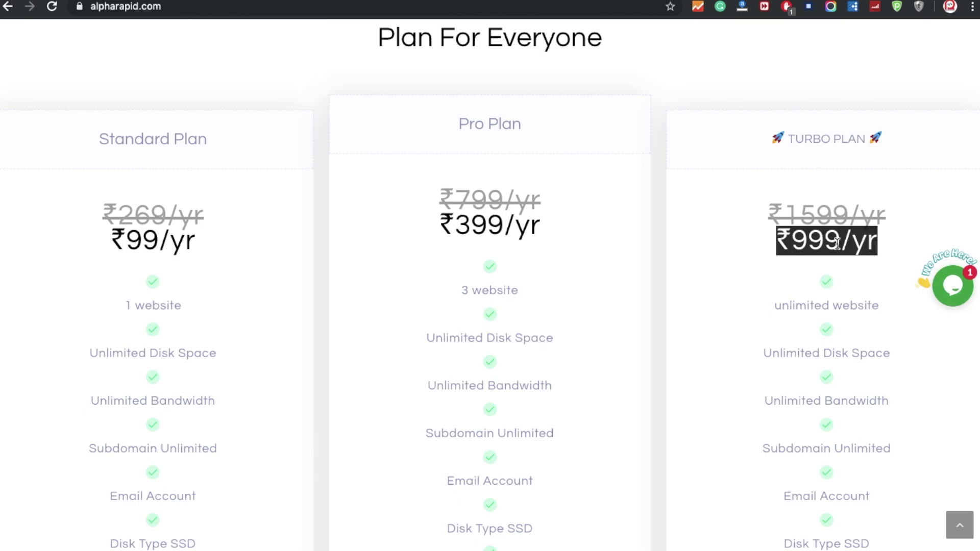
scroll(836, 243, down, 8)
scroll(836, 243, up, 1)
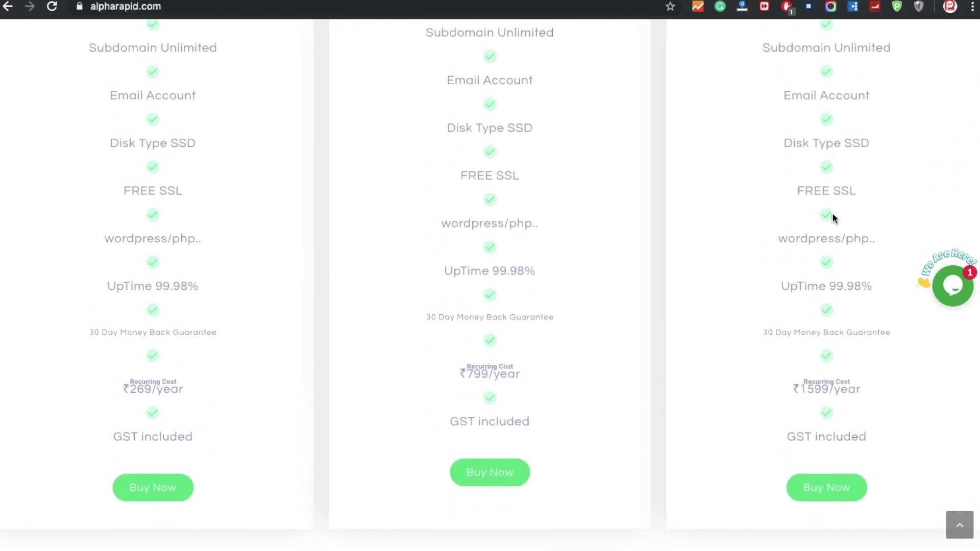
scroll(832, 172, up, 1)
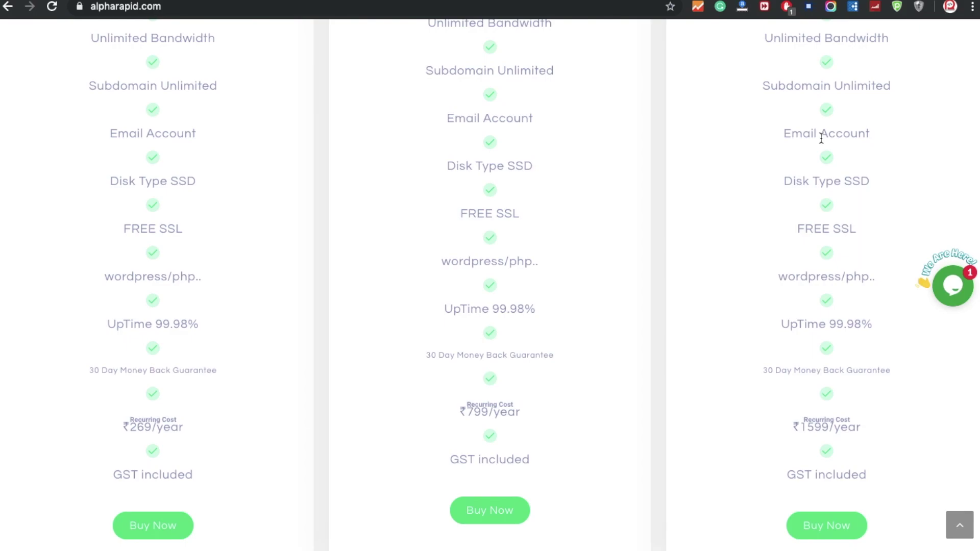
scroll(821, 137, up, 1)
scroll(818, 92, up, 1)
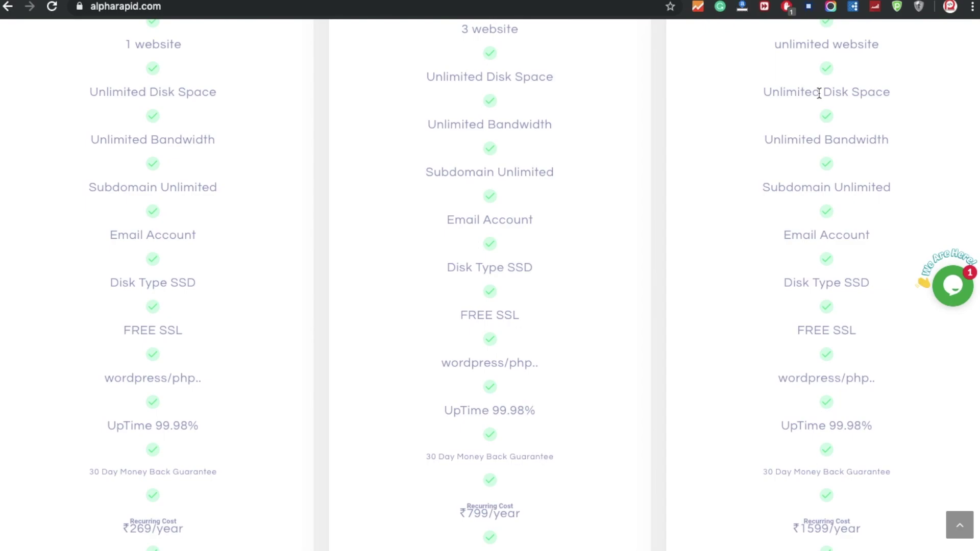
scroll(819, 92, up, 15)
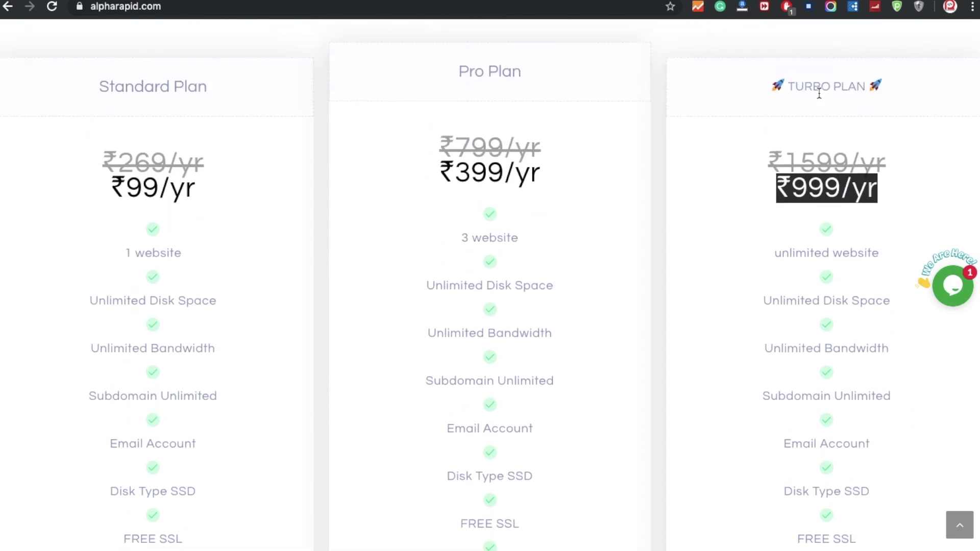
scroll(736, 135, up, 8)
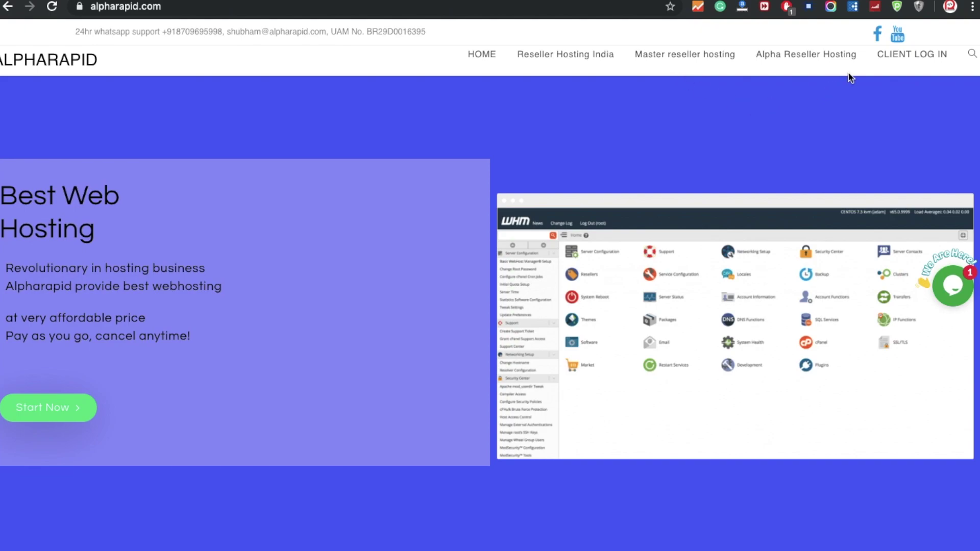
Step: Enter the client area via CLIENT LOG IN and log out of the account
click(902, 62)
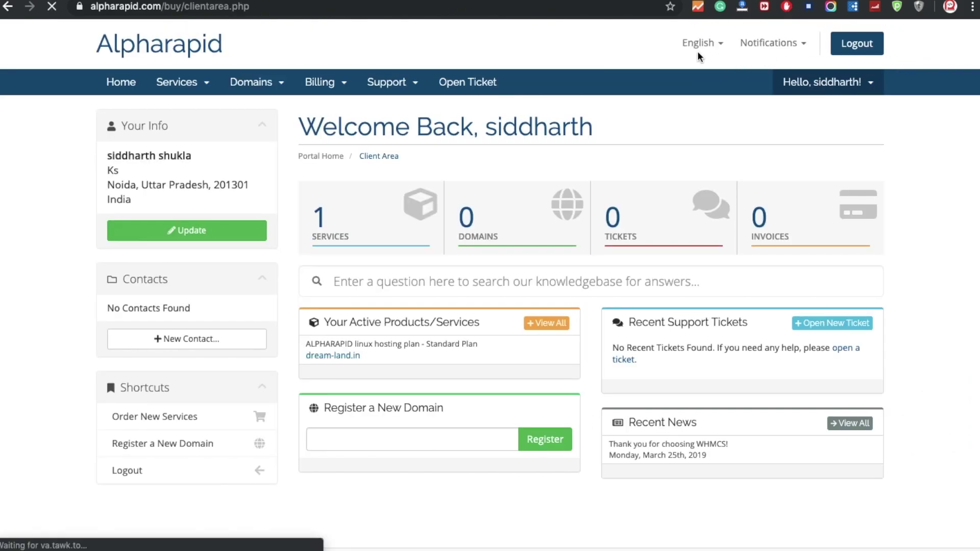
click(848, 47)
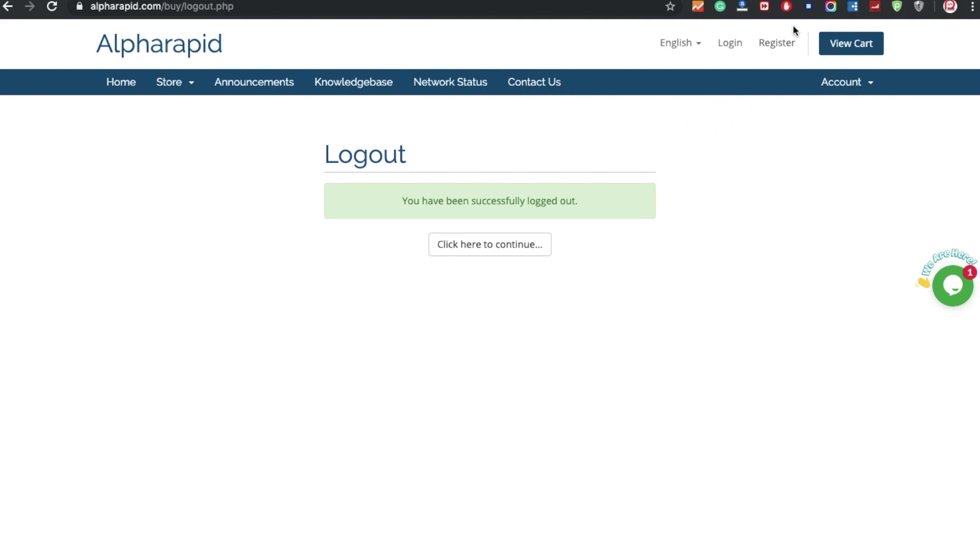
Step: View the Register signup form, then go to the Login page with credentials prefilled
click(781, 45)
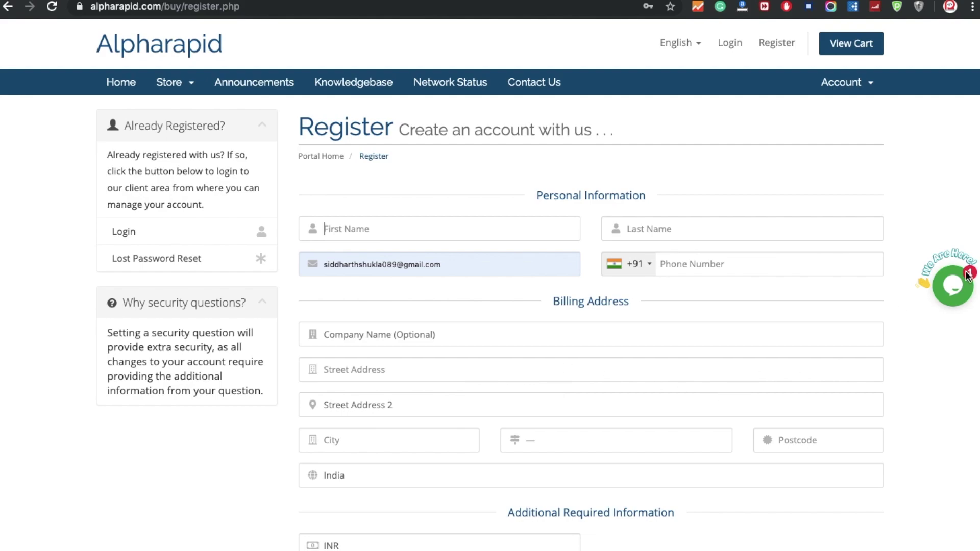
mouse_move(965, 277)
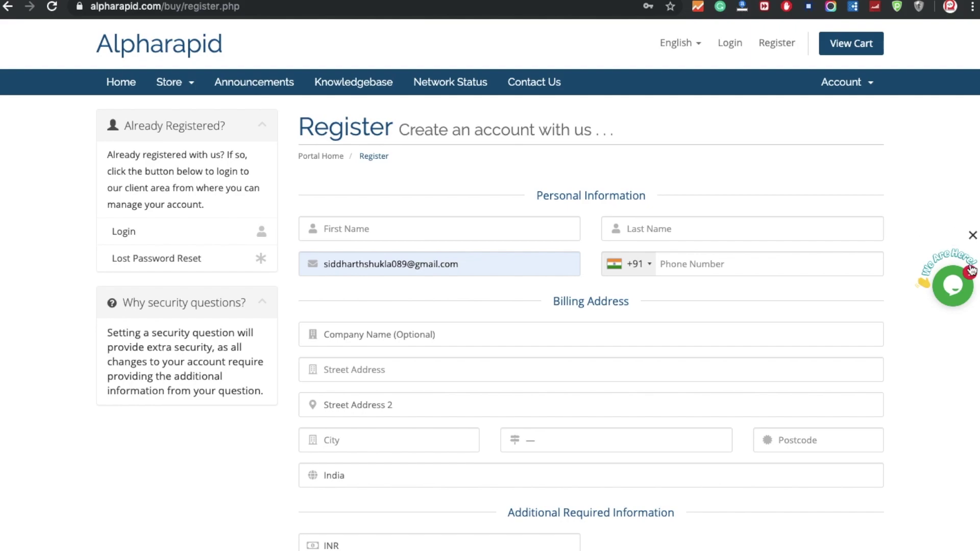
click(722, 47)
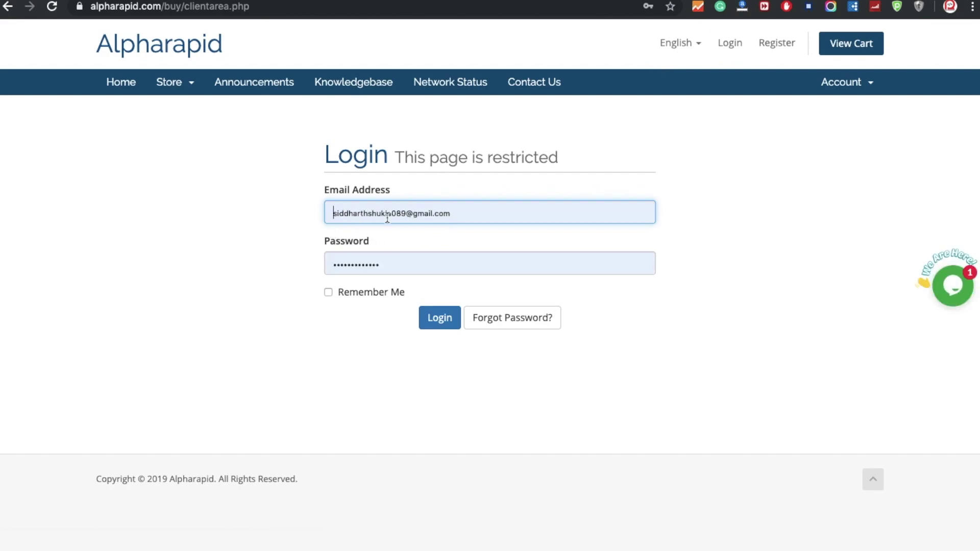
Step: Log in and open Services to see the active Standard Plan for dream-land.in
click(445, 318)
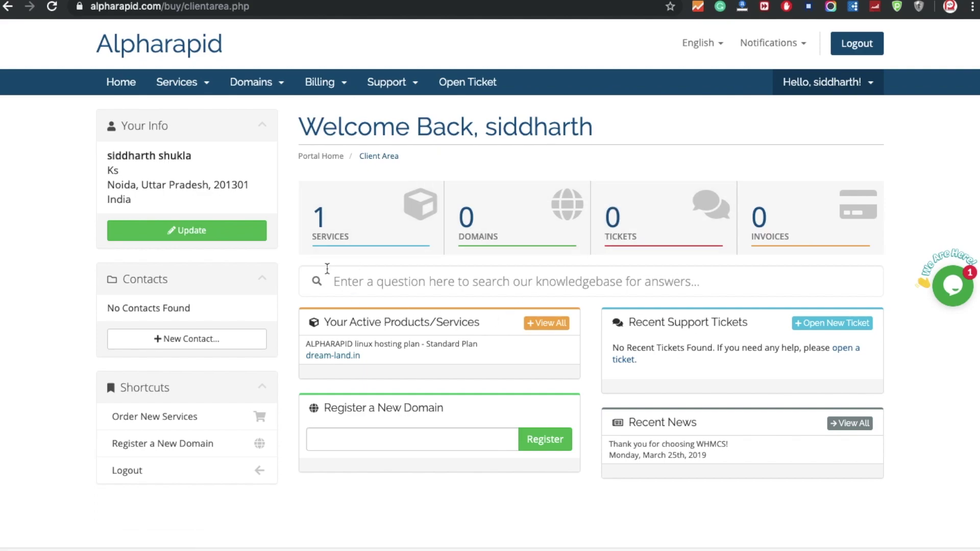
click(326, 219)
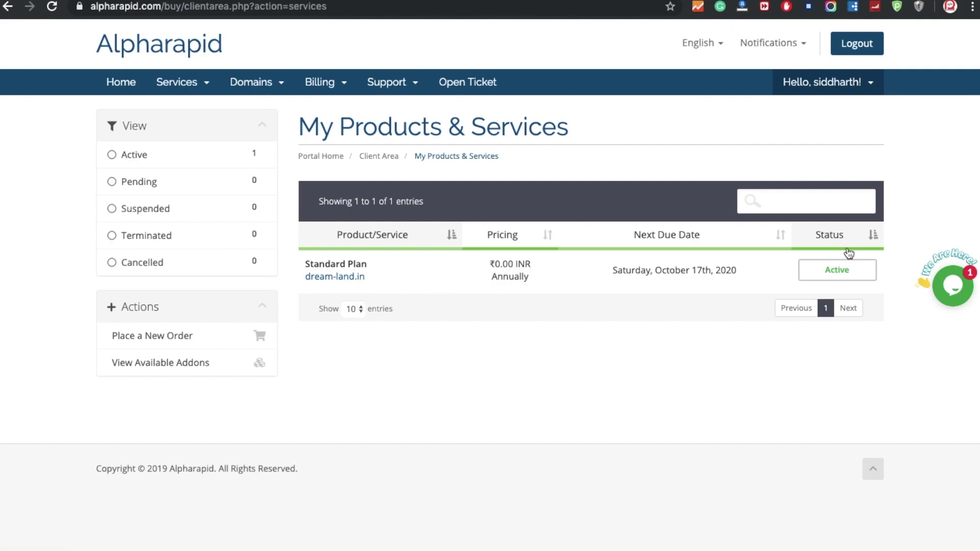
Step: Open the Standard Plan details for dream-land.in and log in to its cPanel
click(841, 276)
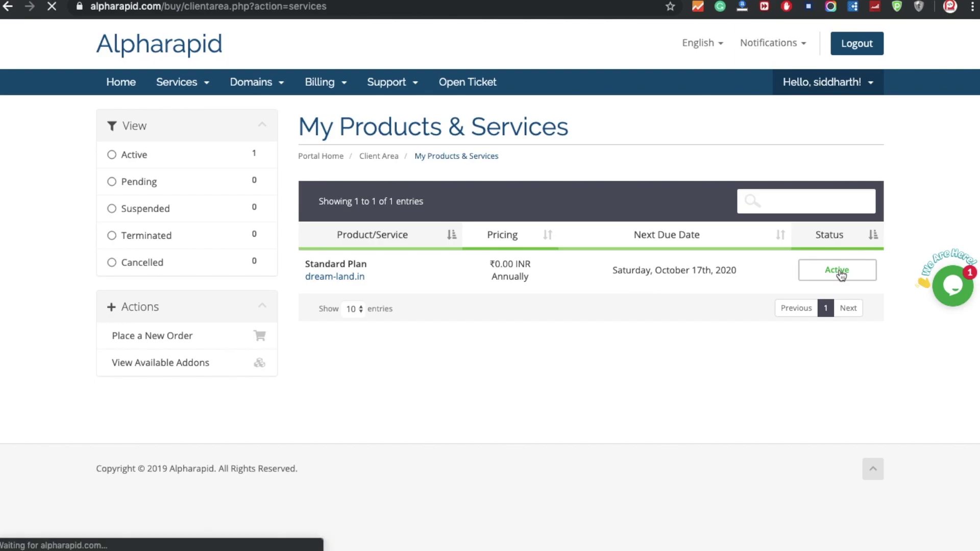
scroll(841, 276, down, 2)
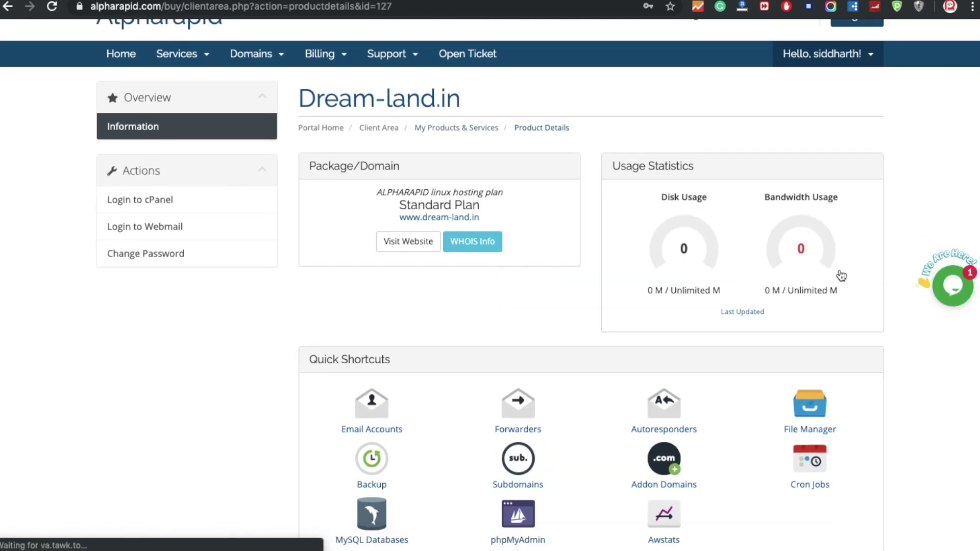
scroll(841, 275, down, 6)
scroll(841, 276, up, 4)
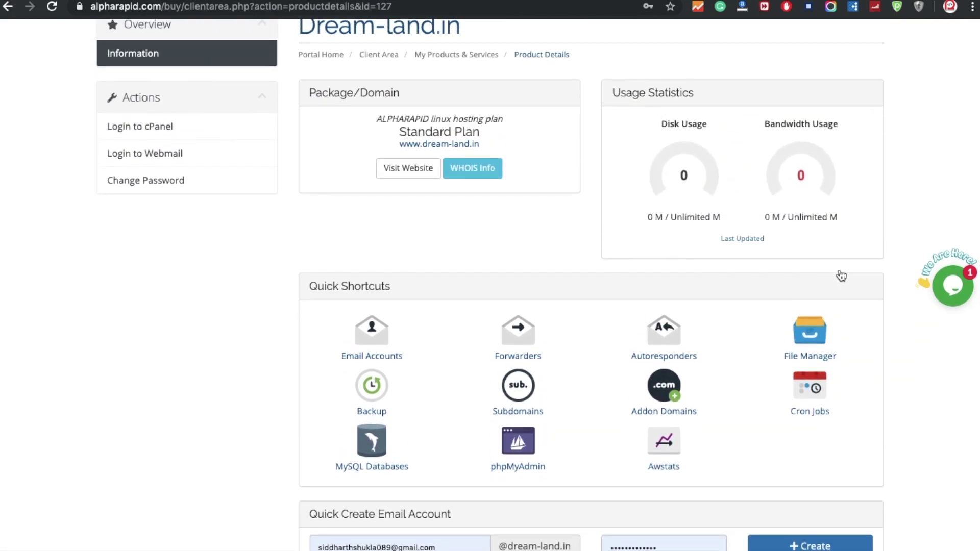
scroll(842, 276, up, 1)
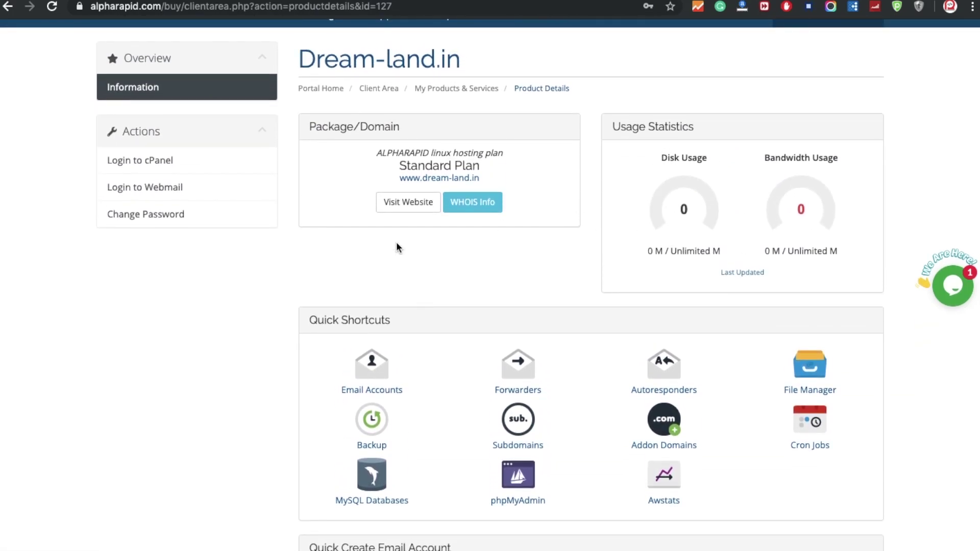
click(159, 172)
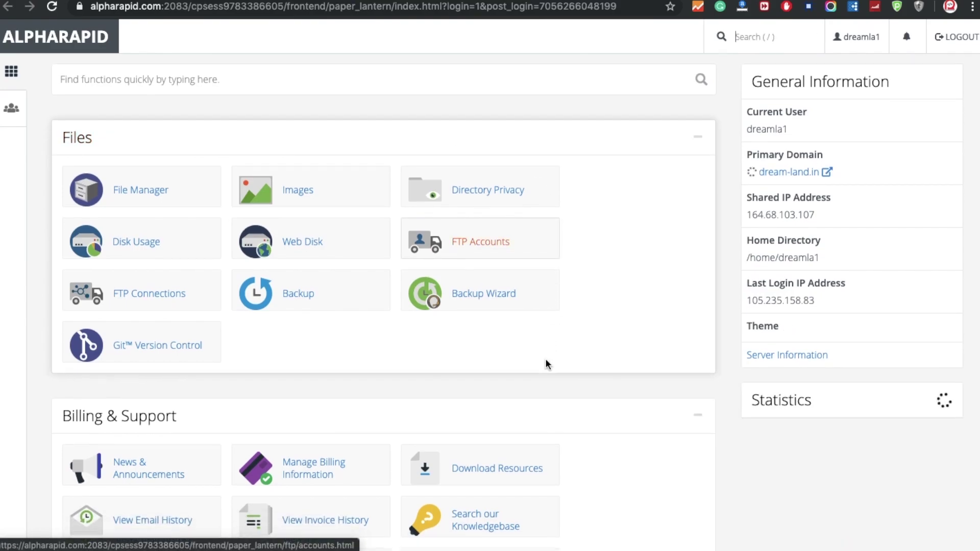
Step: Scroll to Softaculous Apps Installer and open the PrestaShop app page
scroll(545, 364, down, 8)
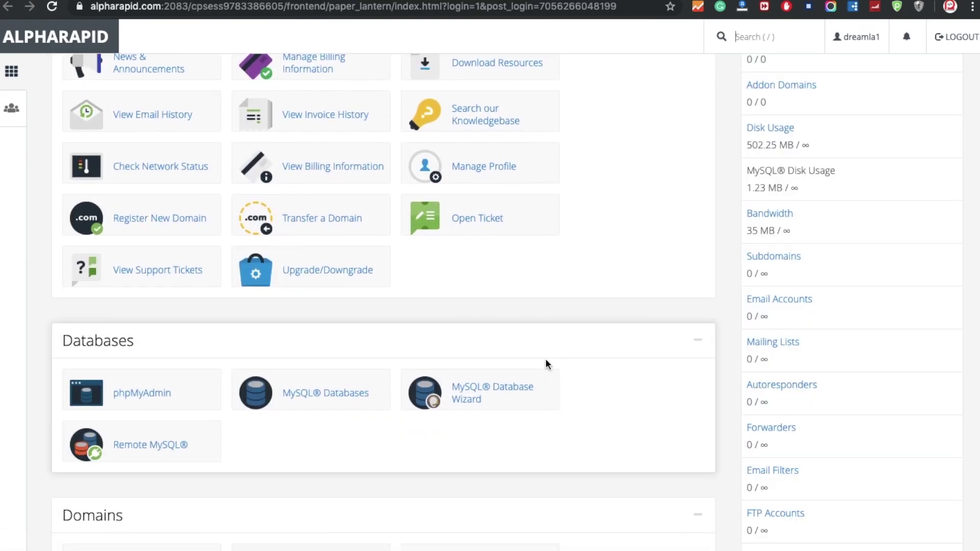
scroll(546, 364, down, 12)
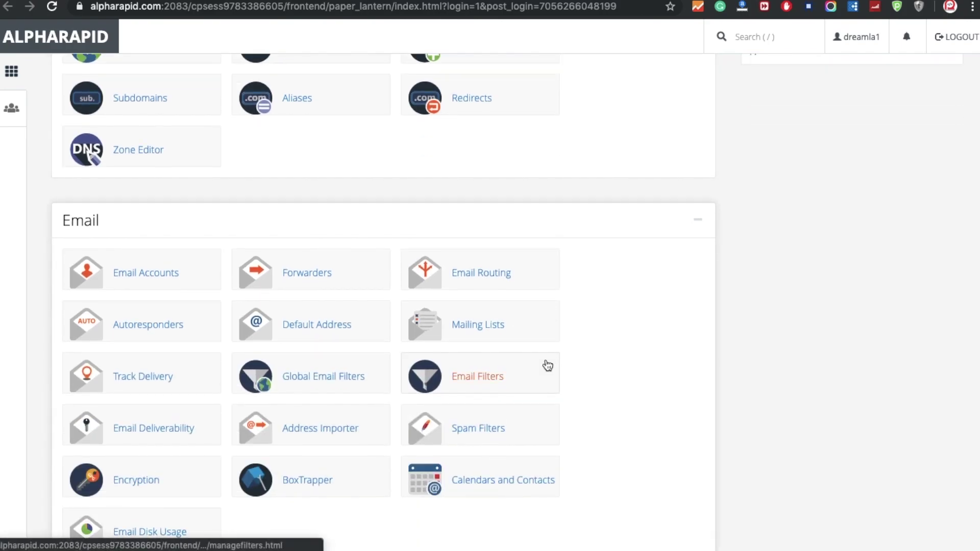
scroll(545, 364, down, 12)
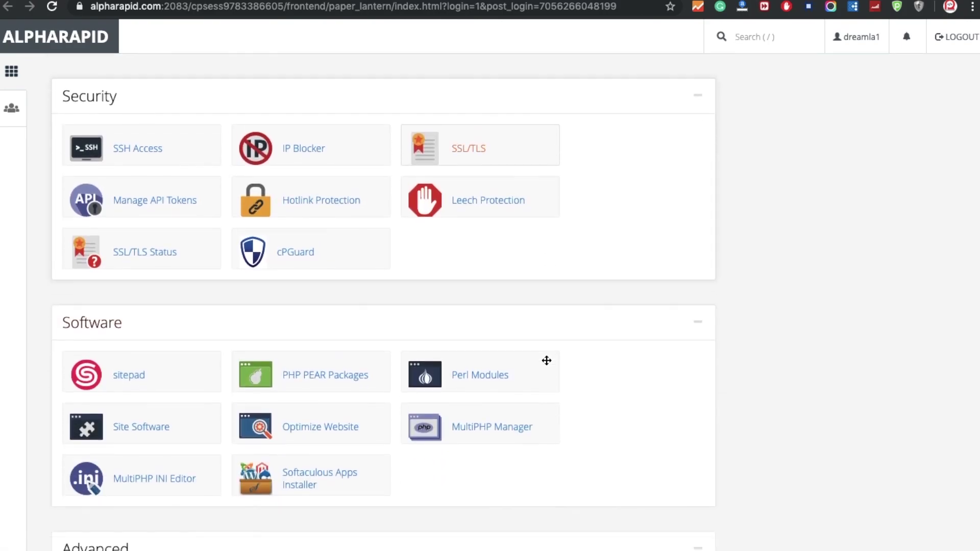
scroll(546, 364, down, 13)
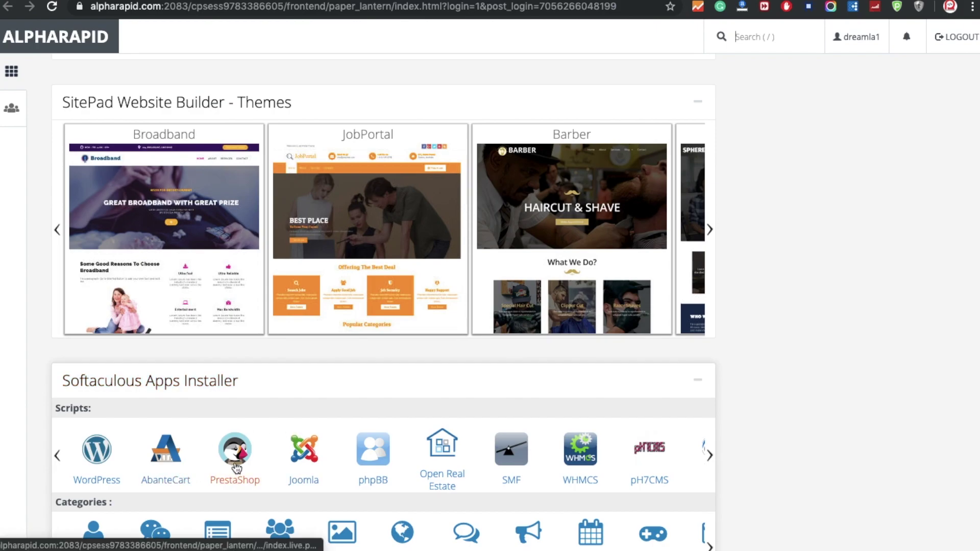
click(236, 465)
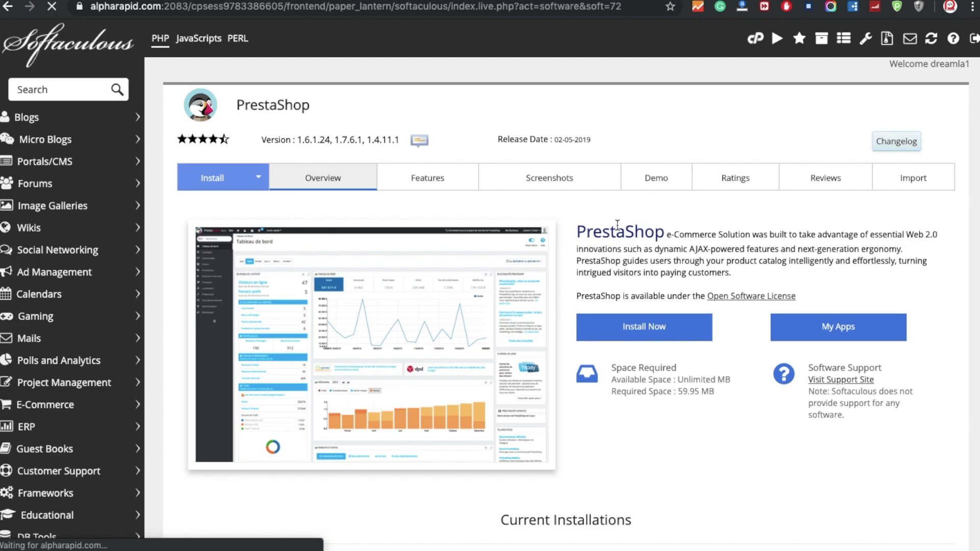
double_click(618, 226)
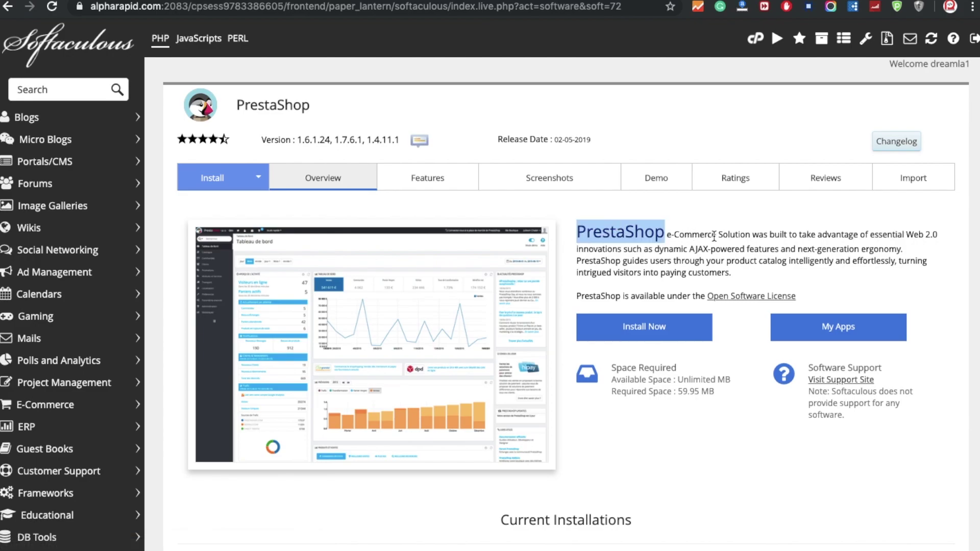
Step: Start a PrestaShop install with version 1.7.6.1 and directory changed from presta17 to presta18
click(652, 329)
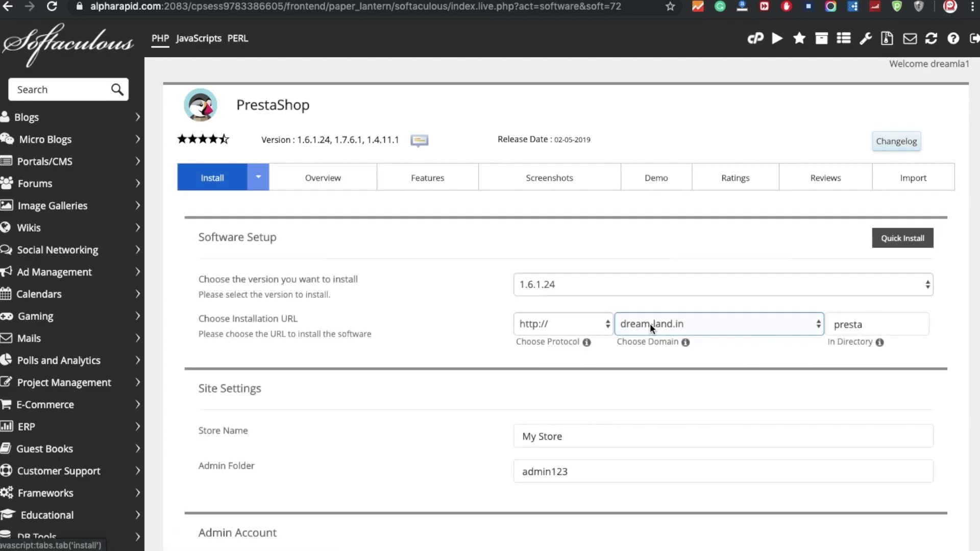
click(591, 289)
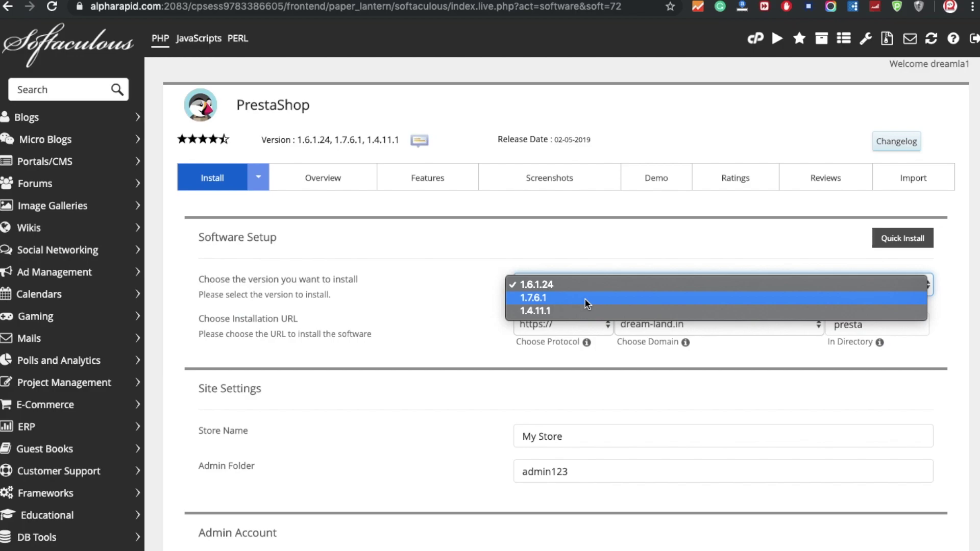
click(585, 298)
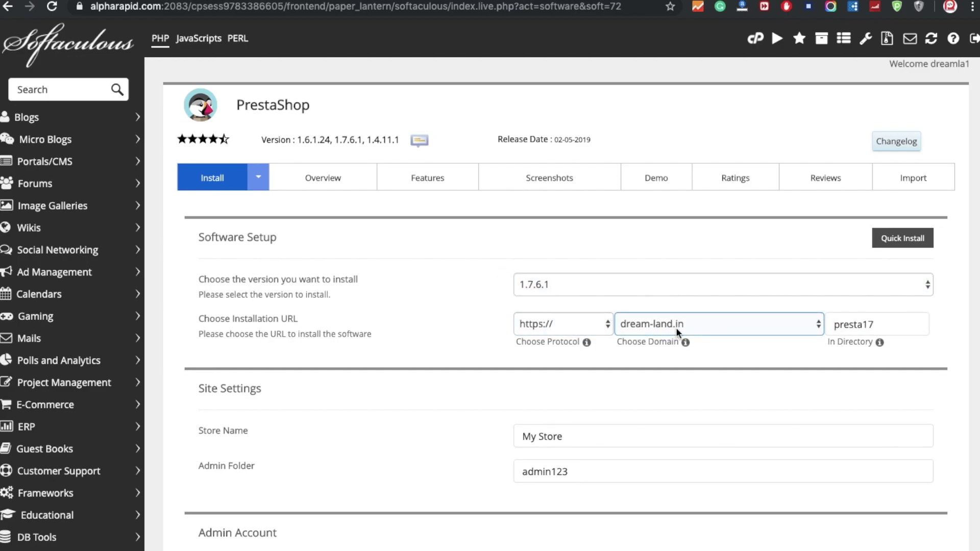
click(905, 328)
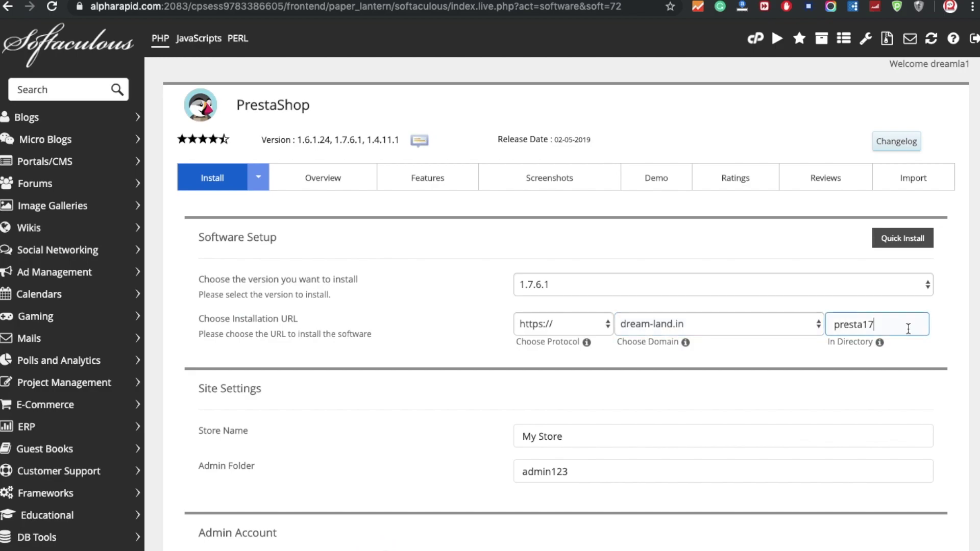
key(BackSpace)
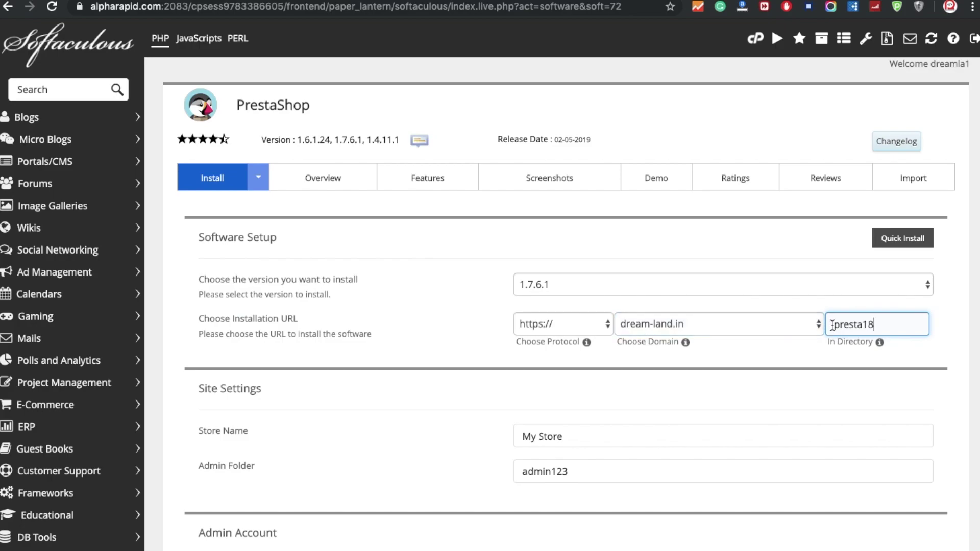
Step: Replace the store name 'My Store' with 'Real Programmer'
click(597, 437)
key(BackSpace)
key(super+a)
key(BackSpace)
text(Rea)
key(Tab)
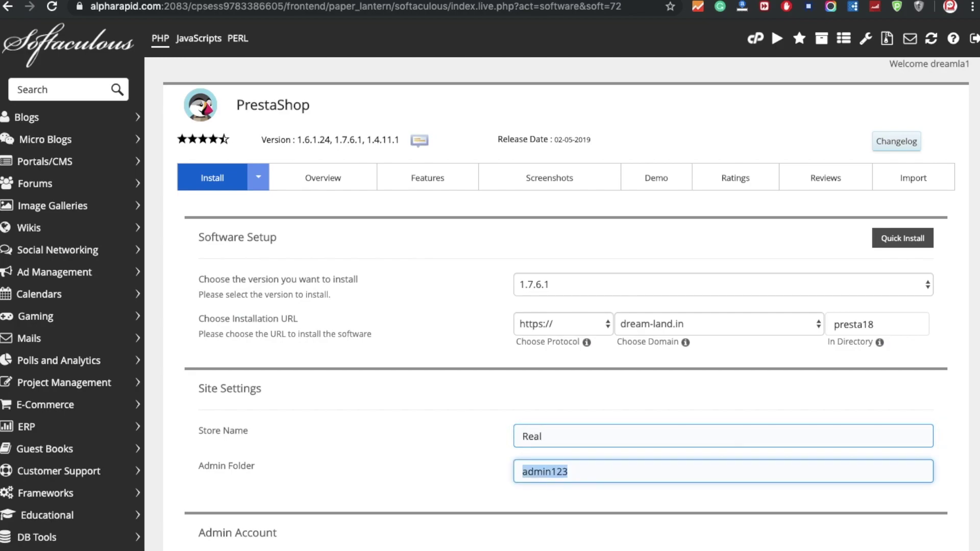
click(616, 438)
text(Pri)
text(ogrammer)
triple_click(622, 438)
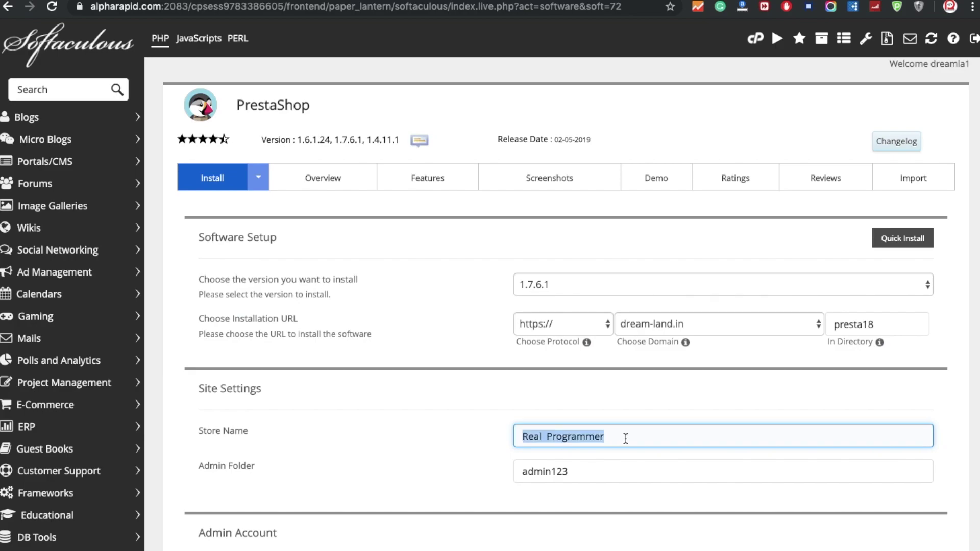
Step: Replace the default admin e-mail with the user's own e-mail address
scroll(625, 438, down, 7)
triple_click(658, 251)
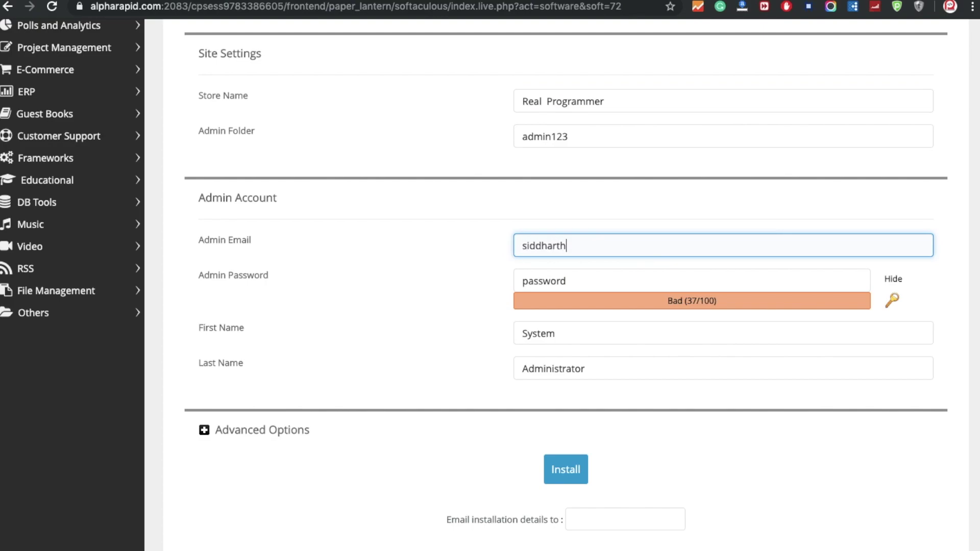
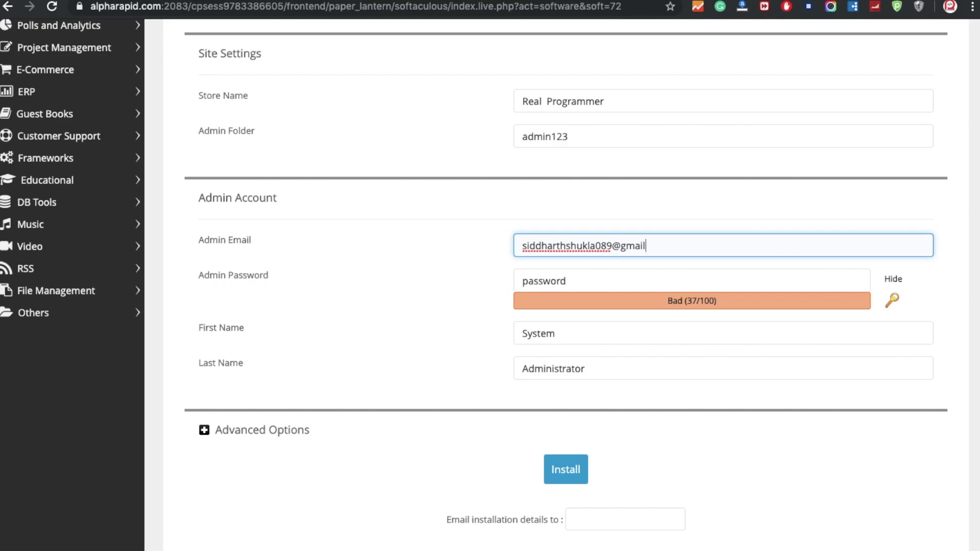
Step: Replace the default admin password with a new strong password
key(Tab)
key(BackSpace)
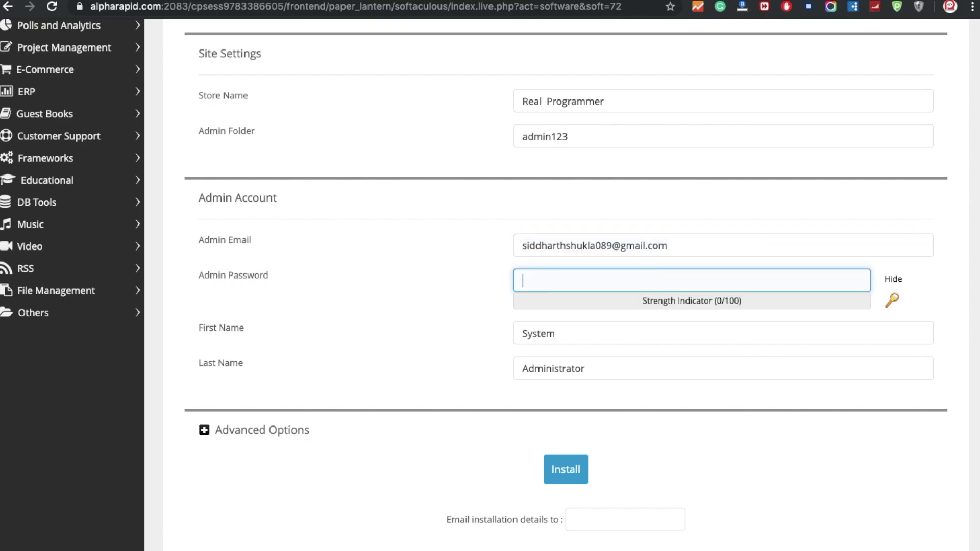
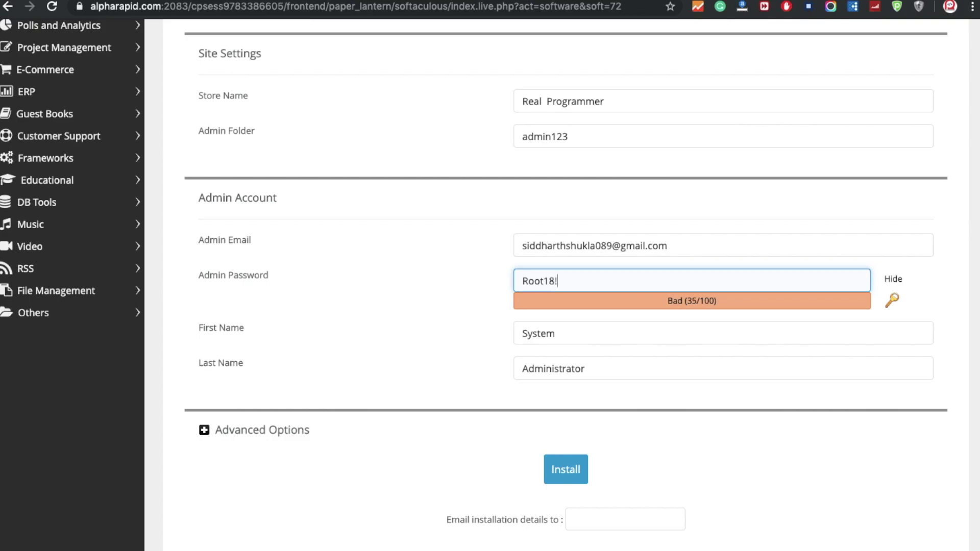
Step: Enter the admin's first name and last name
click(615, 337)
key(super+a)
key(BackSpace)
text(Siddharth)
key(Tab)
text(Shukla)
key(Tab)
Step: Copy the admin e-mail into Email installation details to, then launch the installation
click(607, 507)
scroll(691, 459, down, 3)
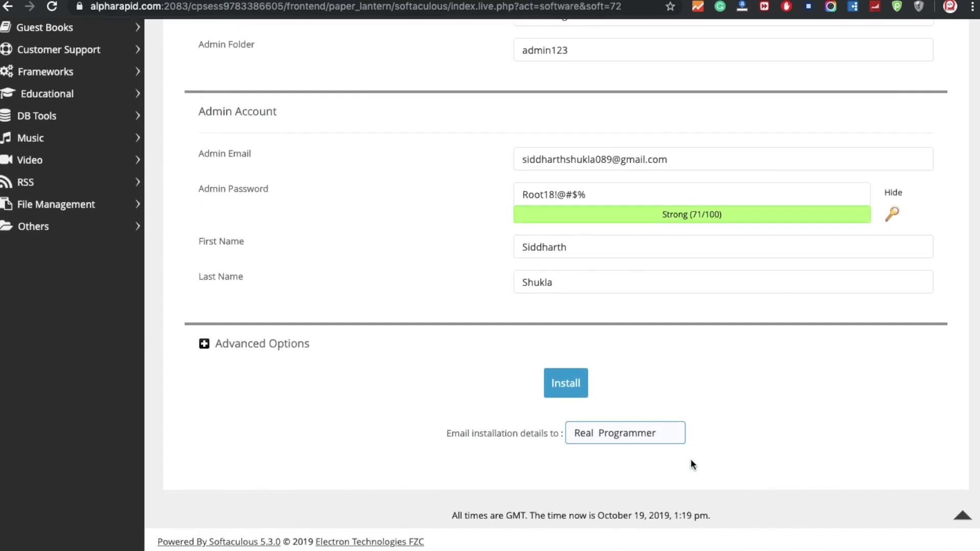
click(677, 183)
click(696, 154)
key(ctrl+a)
key(ctrl+c)
click(608, 430)
key(ctrl+v)
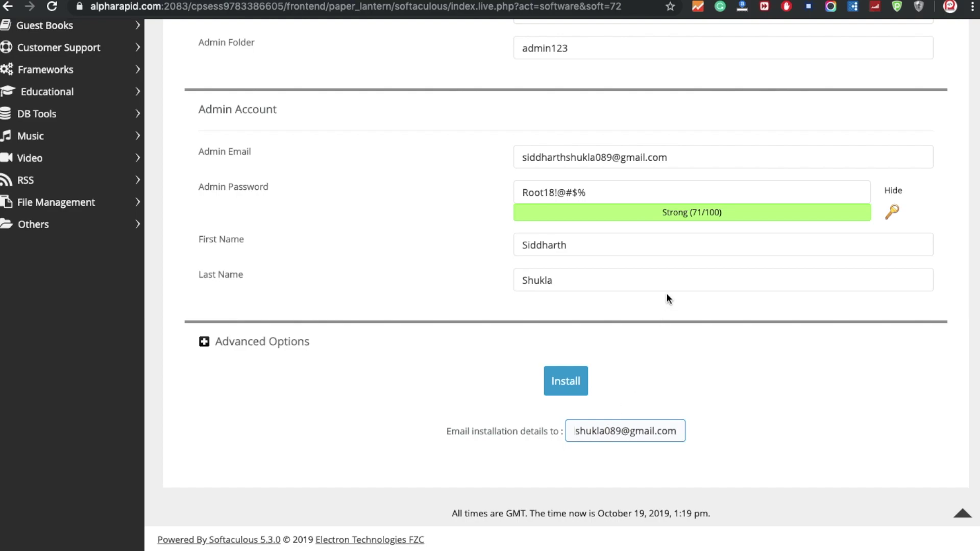
triple_click(685, 153)
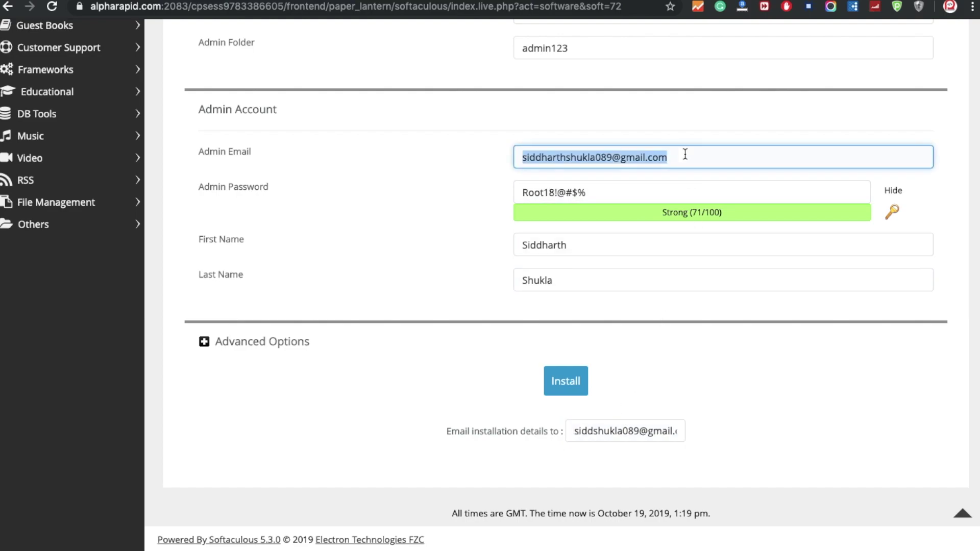
triple_click(642, 427)
key(End)
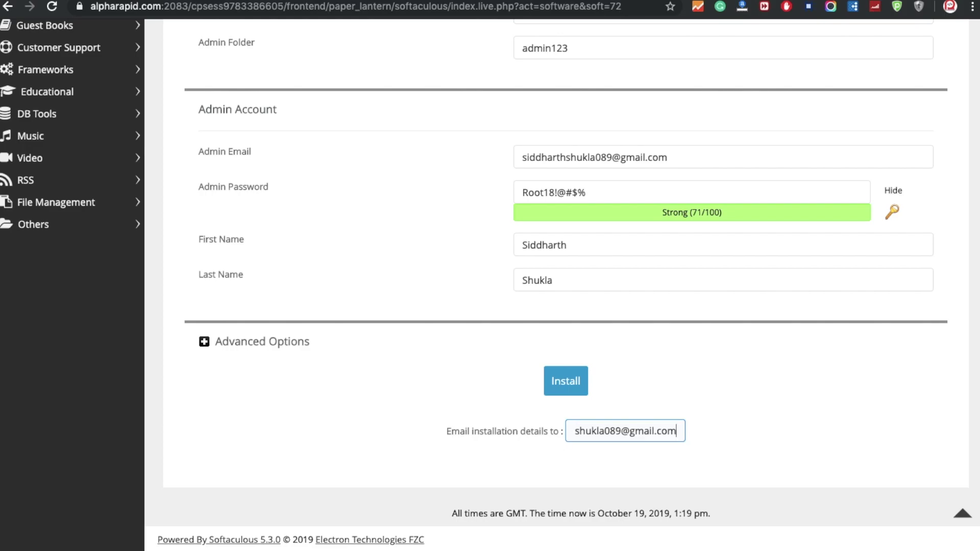
key(ctrl+v)
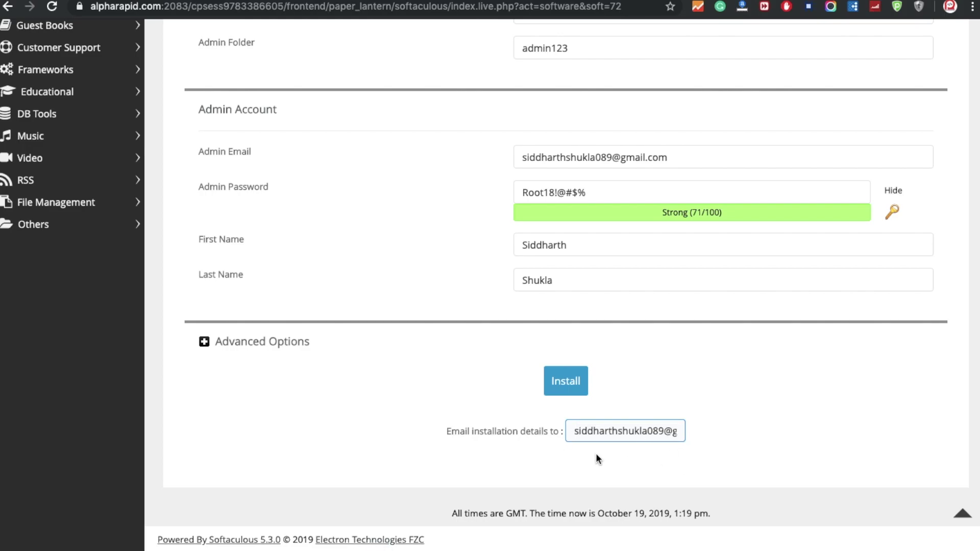
click(566, 380)
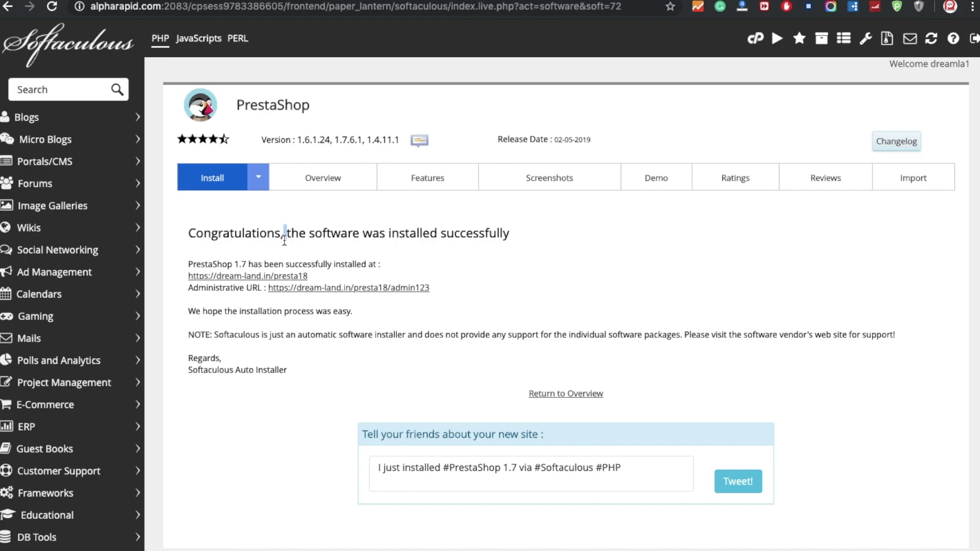
triple_click(266, 264)
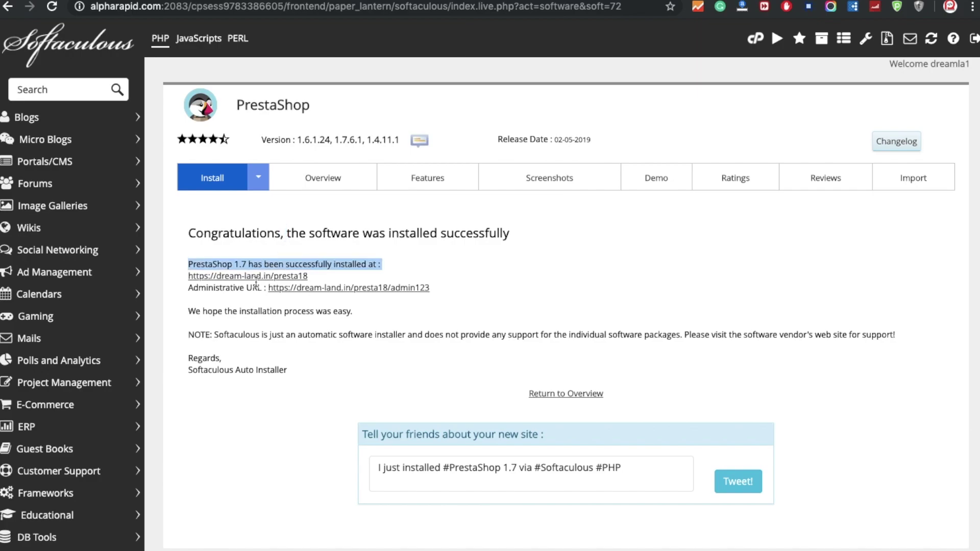
click(257, 278)
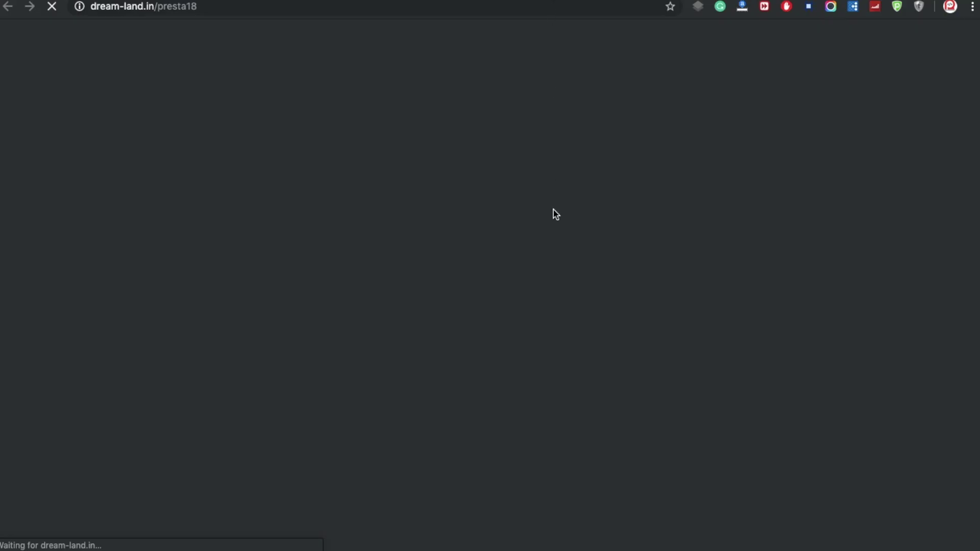
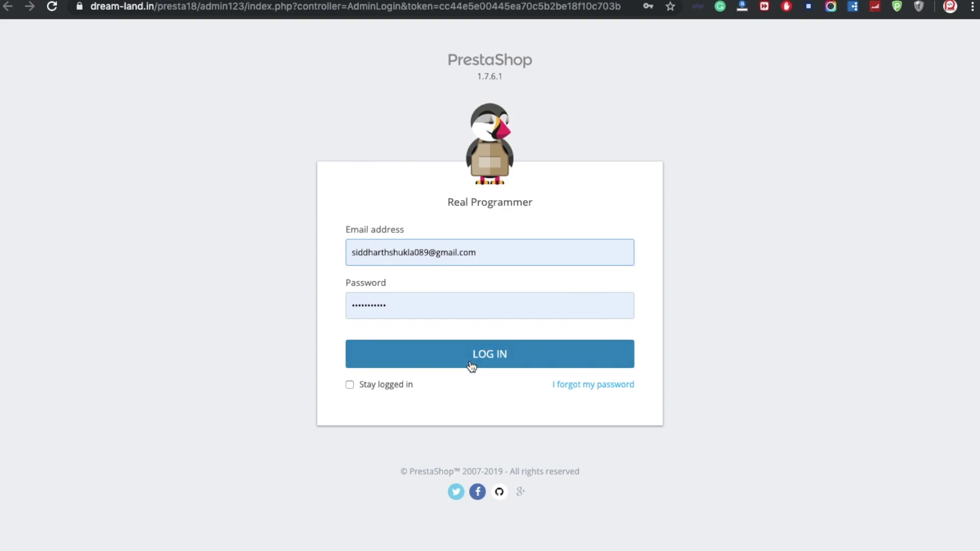
Step: Log in to the back office and select the 'Welcome to your shop!' heading on the Dashboard
click(495, 359)
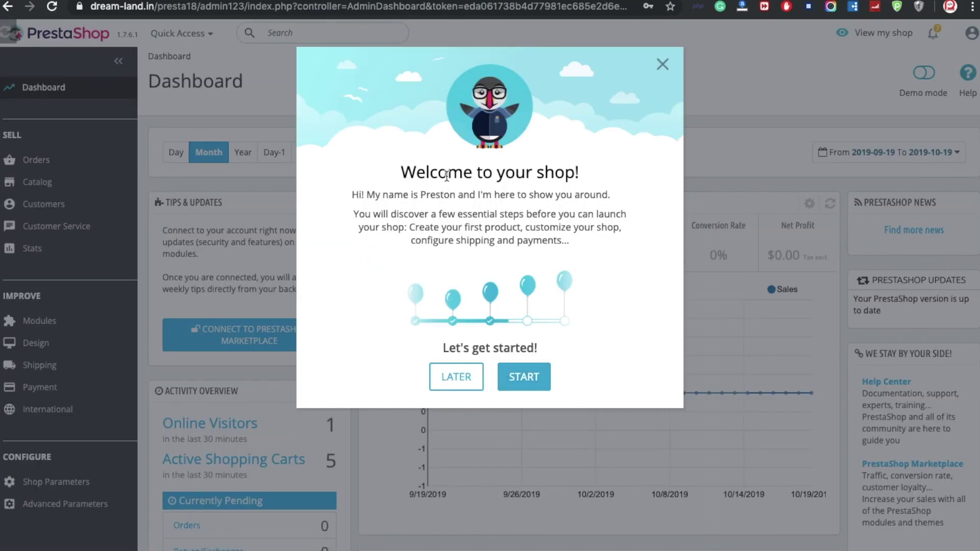
triple_click(480, 174)
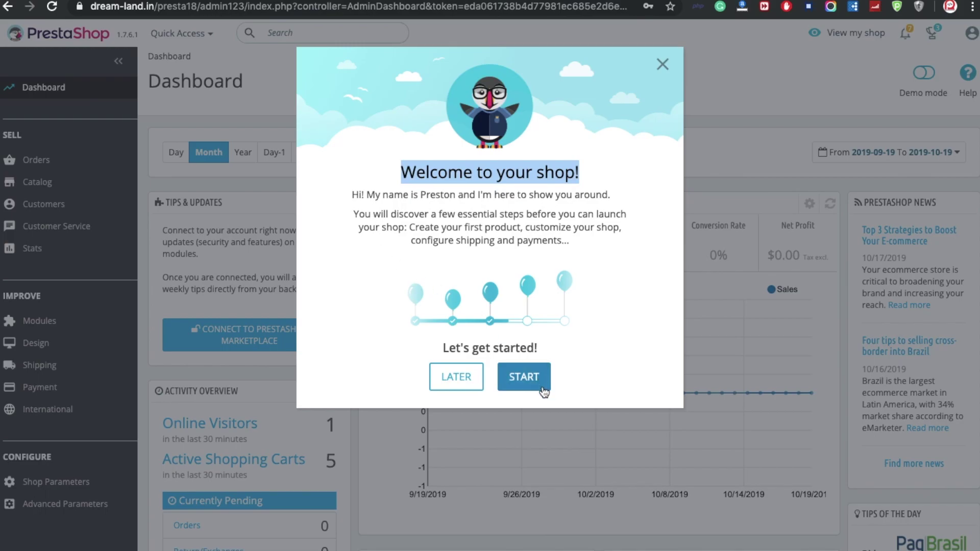
Step: Start the welcome tour, select the empty product name field, and cancel the image upload picker
click(514, 387)
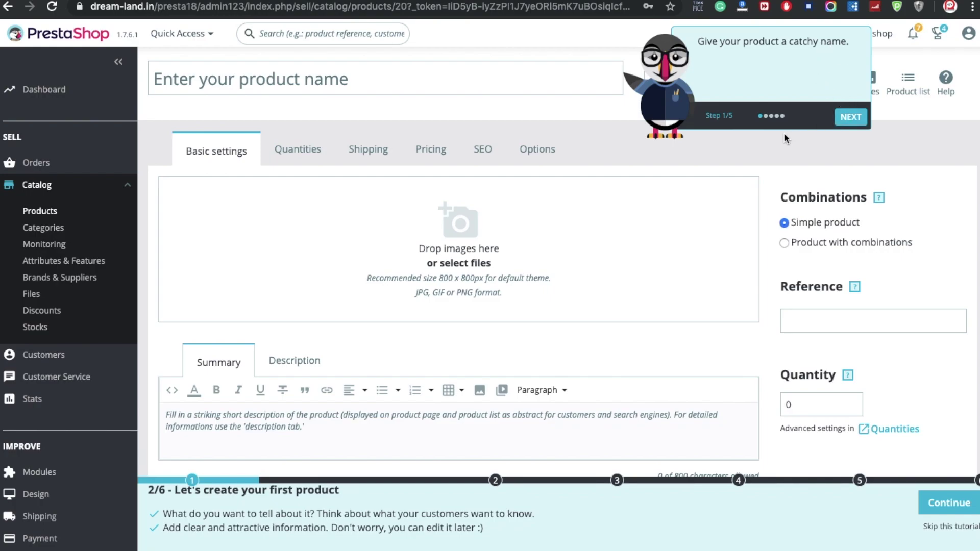
click(280, 79)
click(362, 214)
click(673, 471)
Step: Review the Quantities settings and select the low stock level field
click(306, 157)
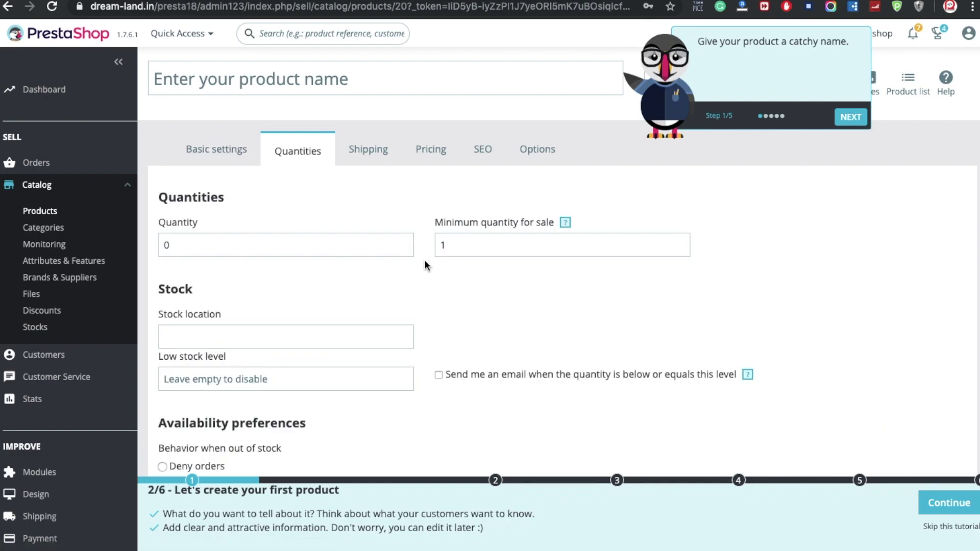
scroll(265, 334, down, 1)
click(210, 318)
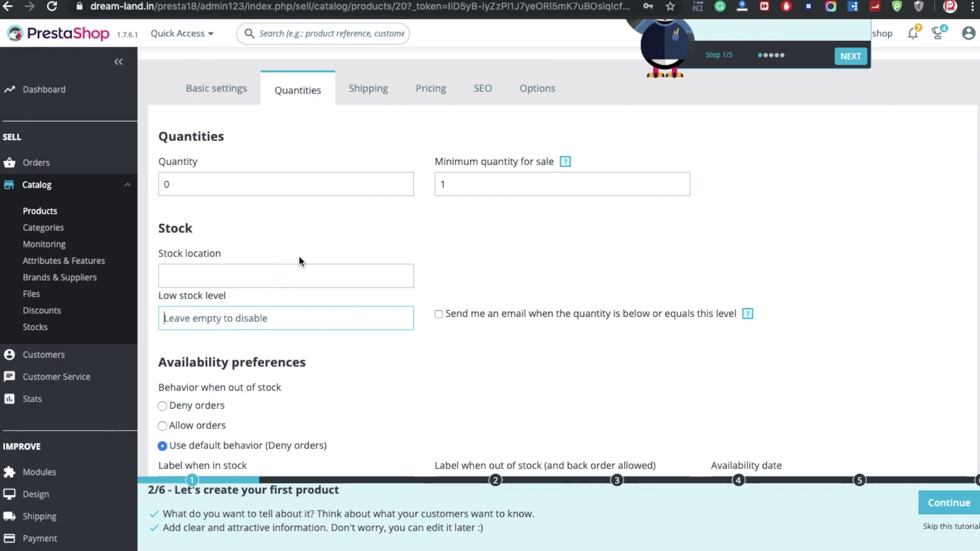
Step: Browse the Shipping settings, then show Pricing with retail price 0 and US-AL Rate (4%)
click(366, 87)
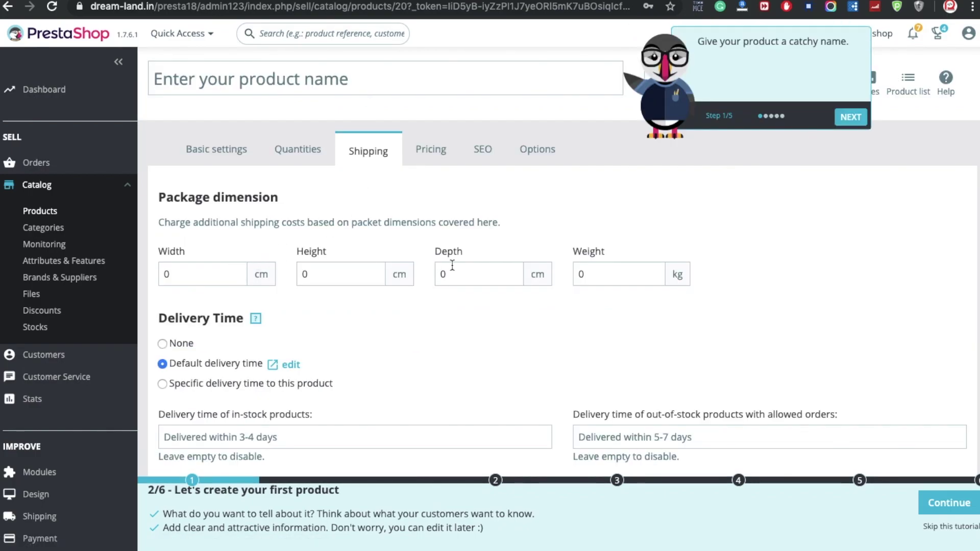
scroll(415, 316, down, 1)
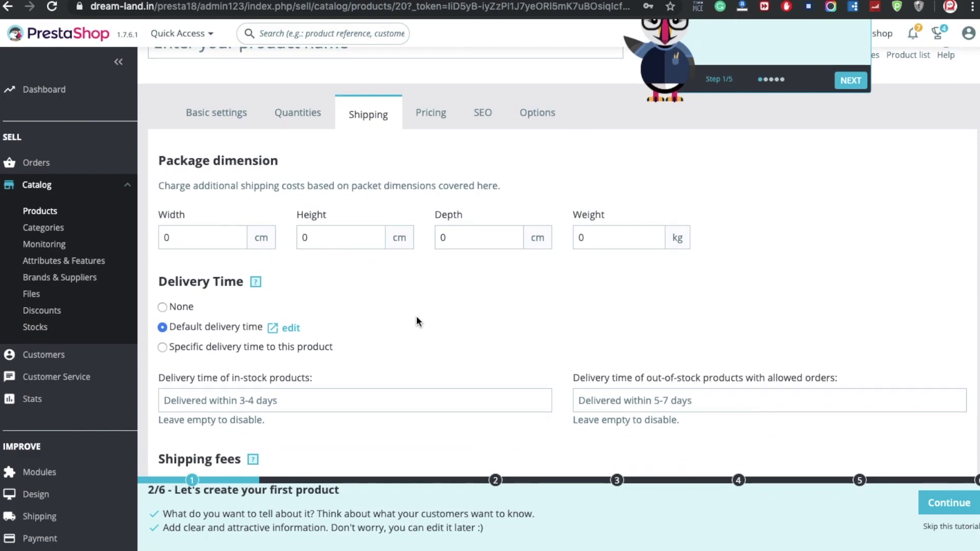
scroll(417, 318, down, 3)
scroll(417, 319, down, 2)
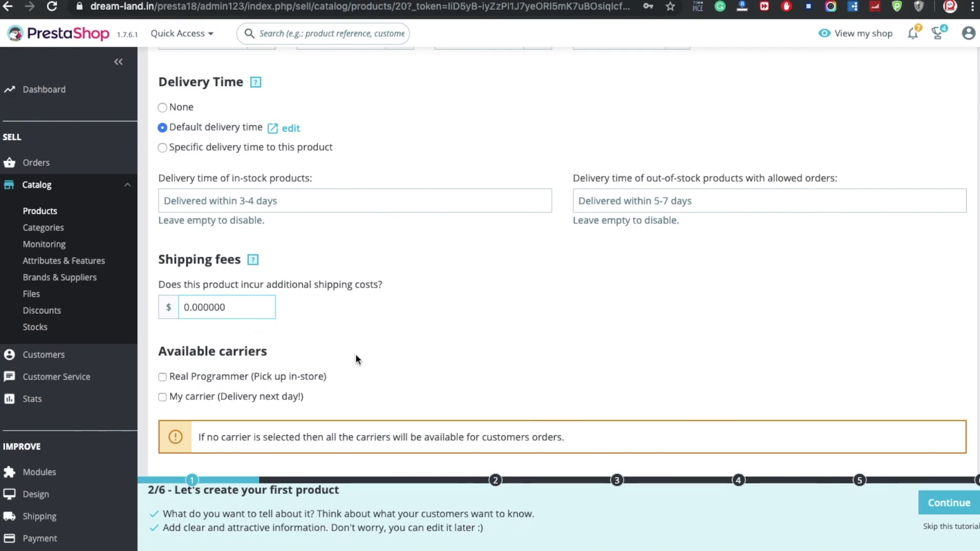
scroll(355, 353, up, 5)
scroll(355, 354, up, 1)
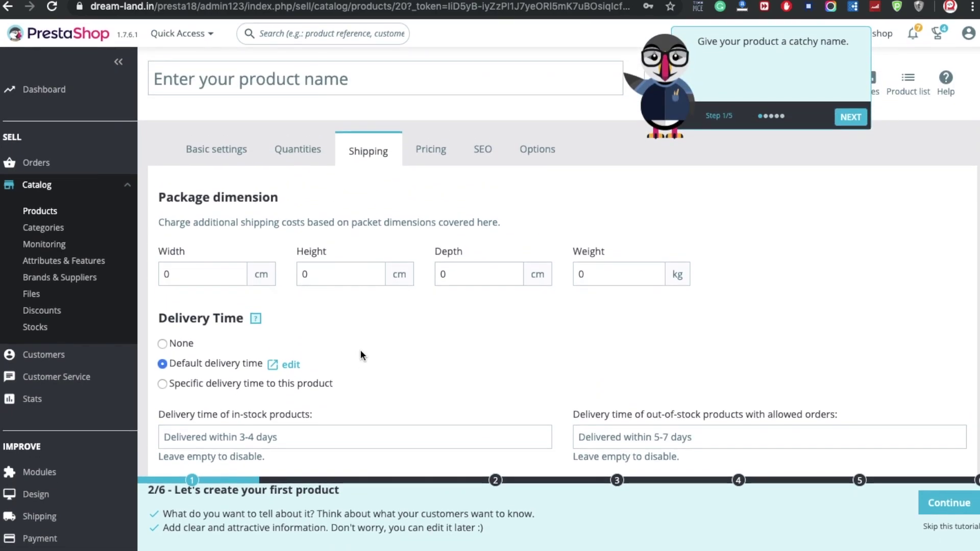
click(431, 152)
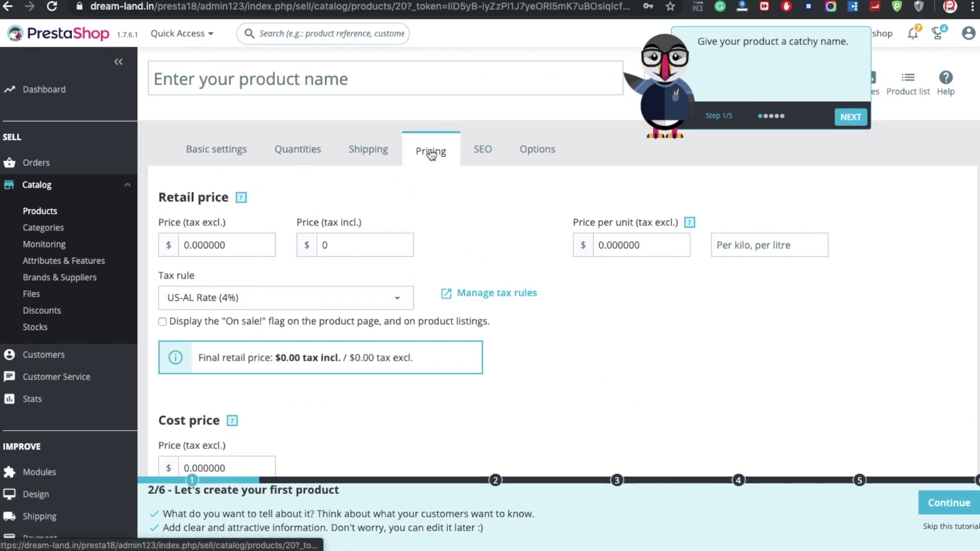